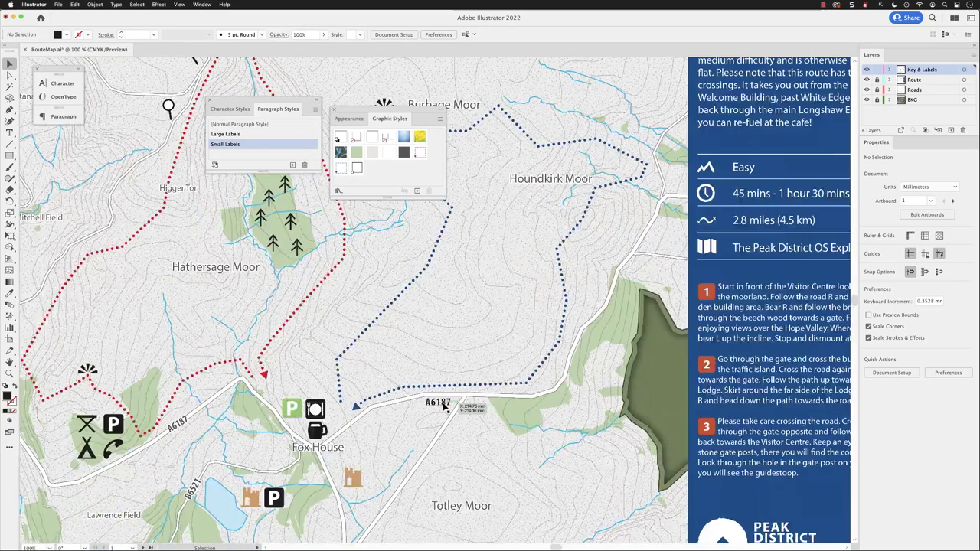
{"action": "scroll", "coordinate": [442, 406], "scroll_direction": "up", "scroll_amount": 5}
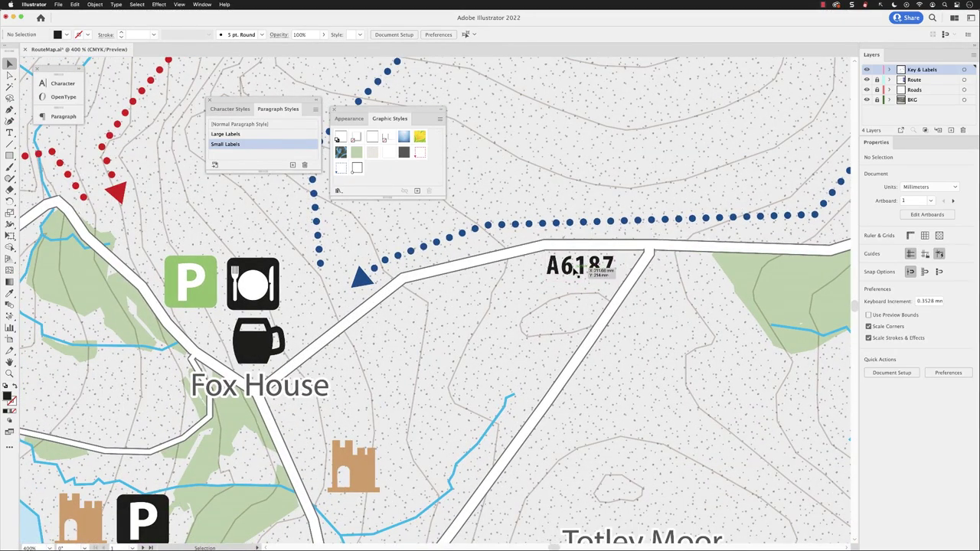
Place A6187 on the road east of Fox House, apply the Labels graphic style, and nudge it right.
{"action": "mouse_move", "coordinate": [589, 268]}
{"action": "left_mouse_down"}
{"action": "mouse_move", "coordinate": [595, 274]}
{"action": "mouse_move", "coordinate": [604, 256]}
{"action": "left_mouse_up"}
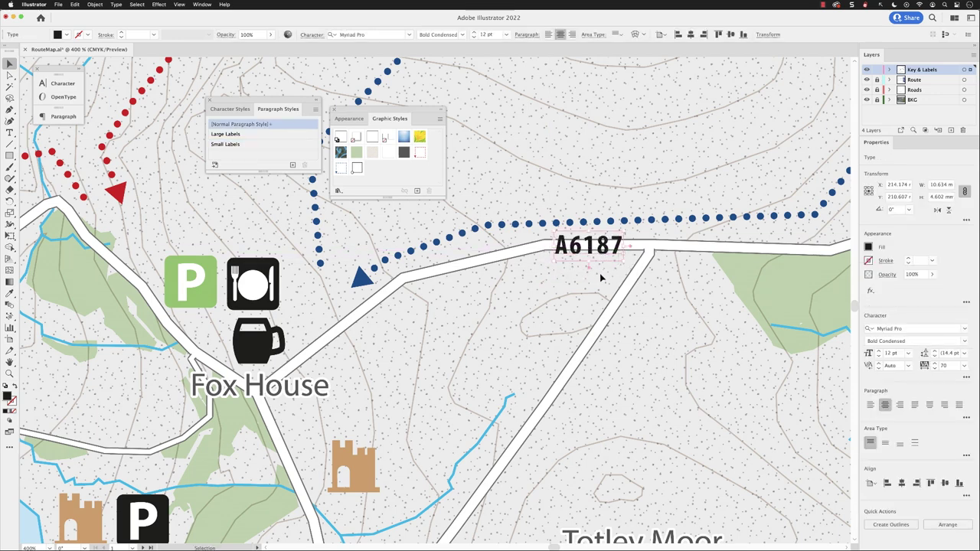
{"action": "left_click", "coordinate": [405, 152]}
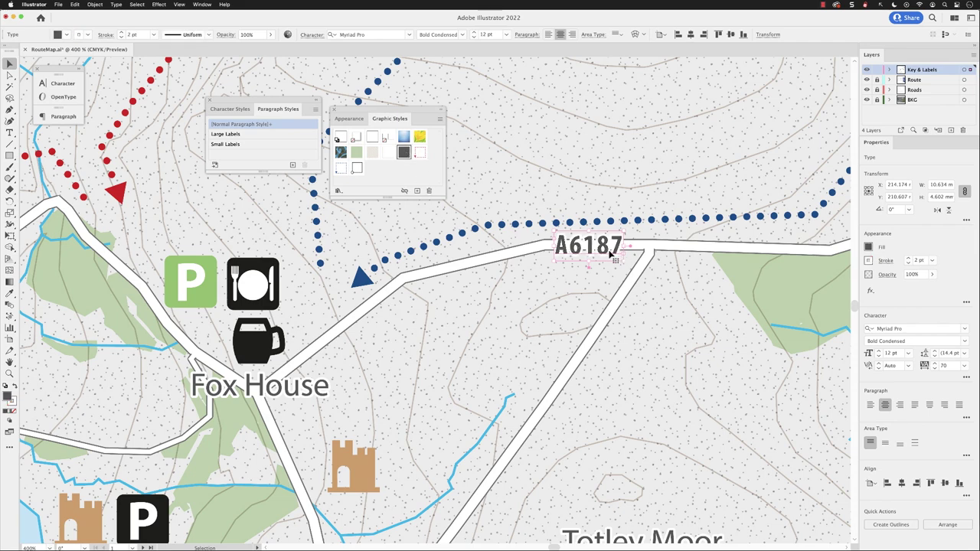
{"action": "key", "text": "Right"}
{"action": "key", "text": "Right"}
{"action": "key", "text": "Right"}
{"action": "key", "text": "Right"}
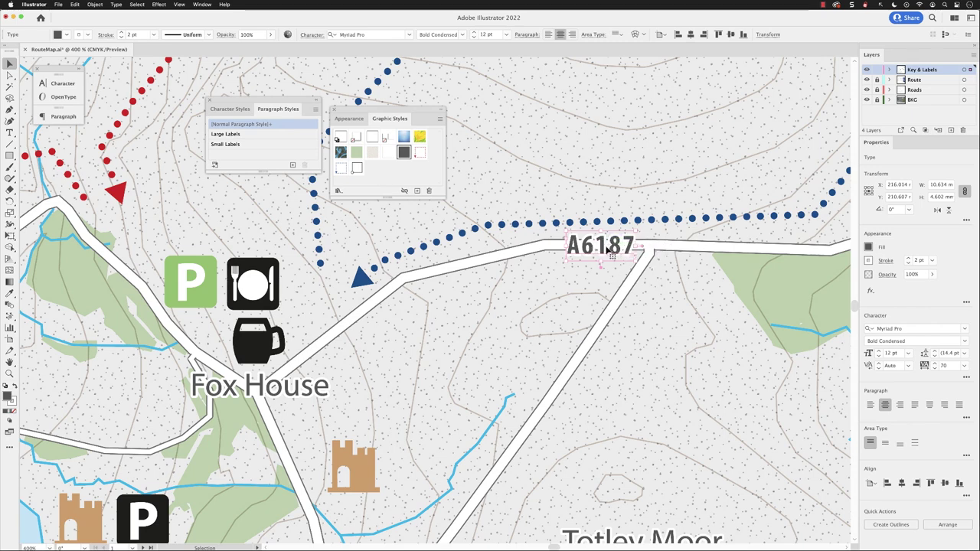
Slide the A6187 label left along the road and tilt it about 10.65° to match the slope.
{"action": "left_click_drag", "start_coordinate": [602, 250], "coordinate": [484, 264]}
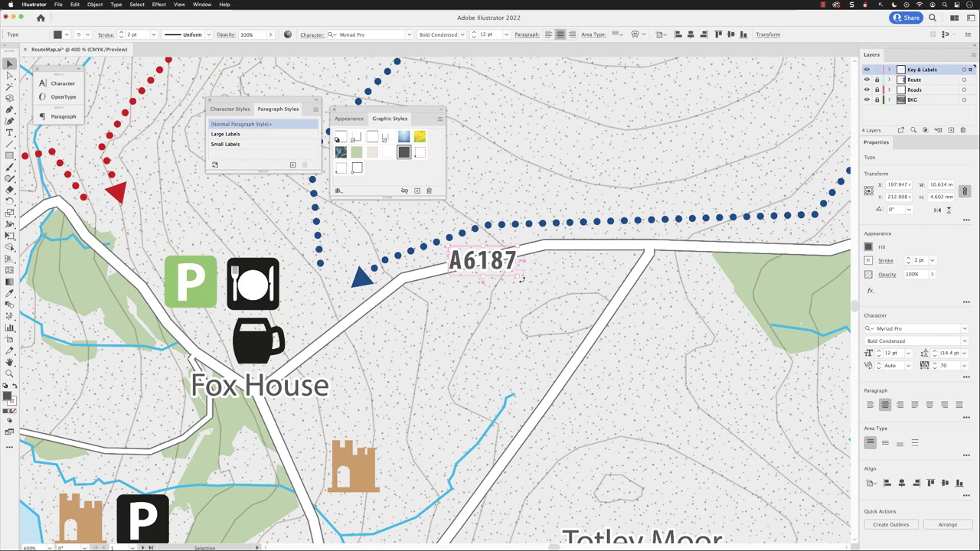
{"action": "left_click_drag", "start_coordinate": [522, 280], "coordinate": [539, 315]}
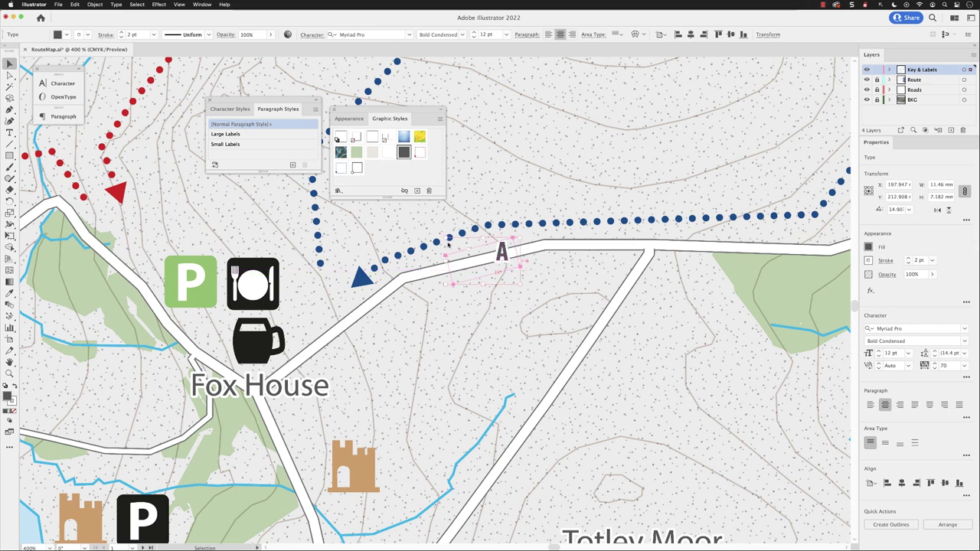
{"action": "left_click", "coordinate": [77, 4]}
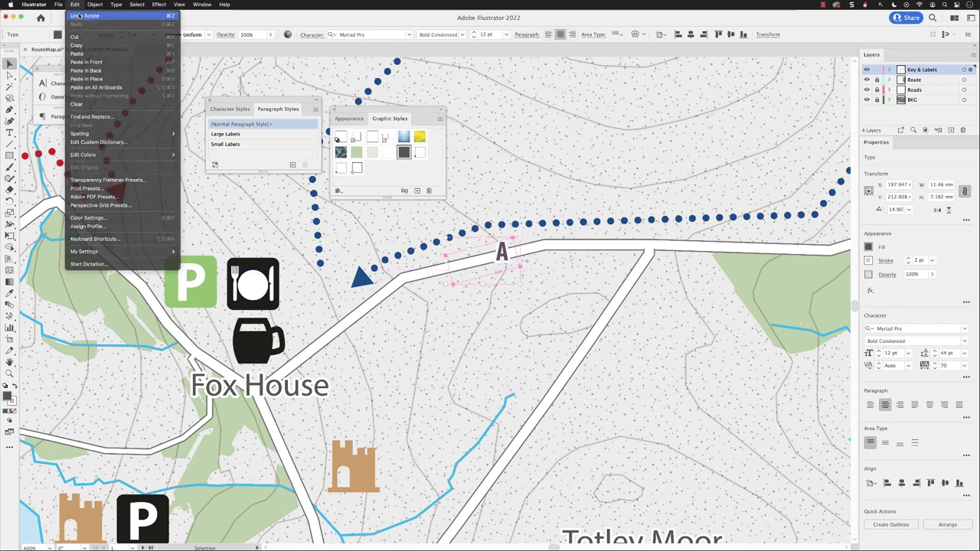
{"action": "left_click", "coordinate": [79, 13]}
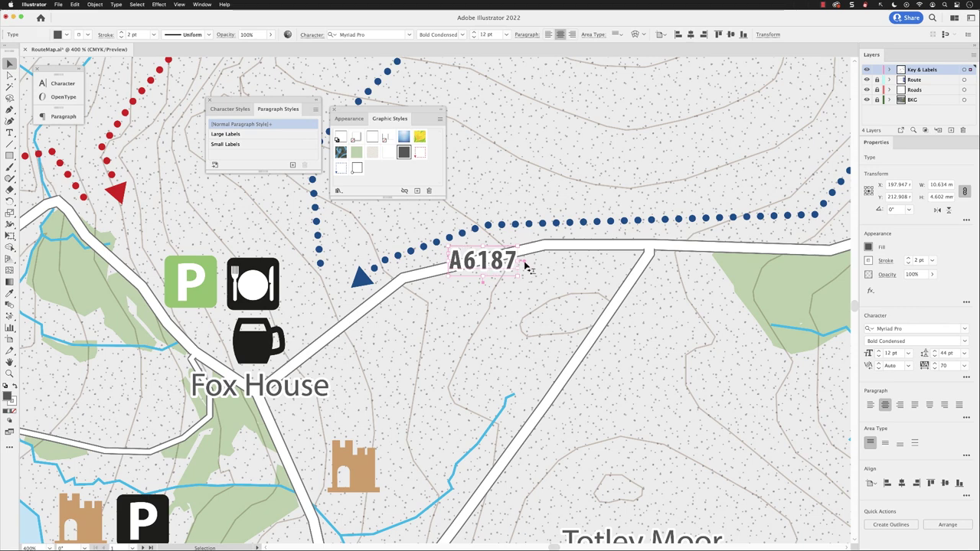
{"action": "mouse_move", "coordinate": [527, 266]}
{"action": "left_mouse_down"}
{"action": "mouse_move", "coordinate": [509, 274]}
{"action": "mouse_move", "coordinate": [525, 278]}
{"action": "mouse_move", "coordinate": [517, 225]}
{"action": "mouse_move", "coordinate": [515, 270]}
{"action": "left_mouse_up"}
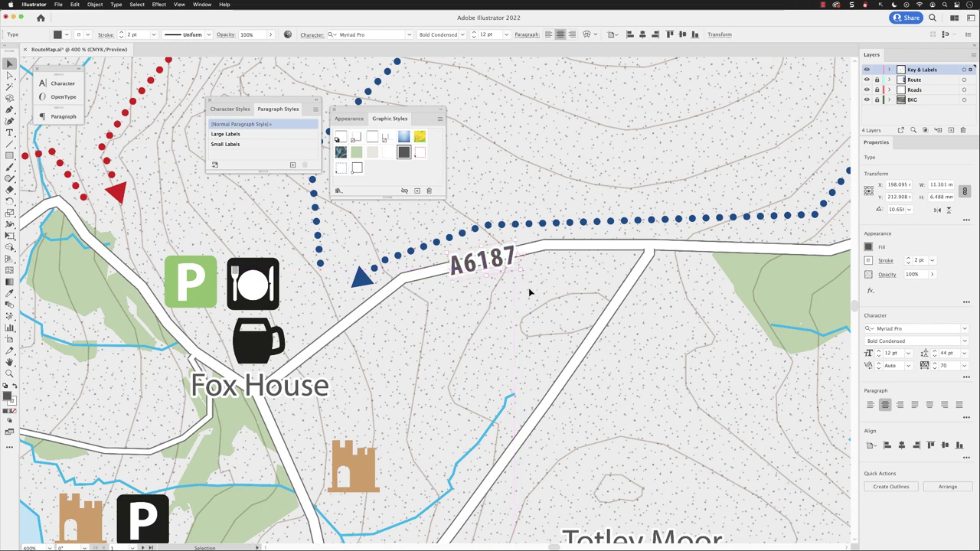
Undo the label's tilt and reveal the hidden red road path with Show All.
{"action": "key", "text": "super+z"}
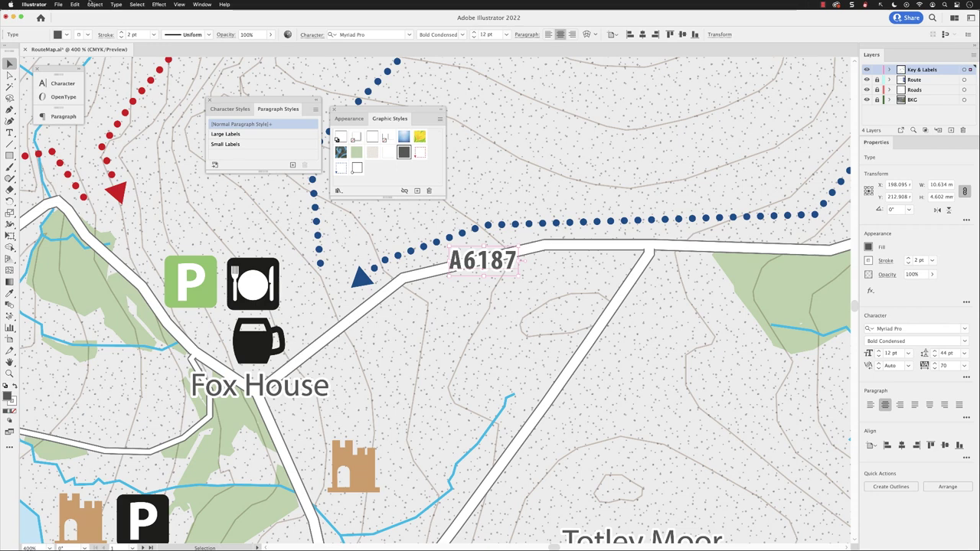
{"action": "left_click", "coordinate": [93, 4]}
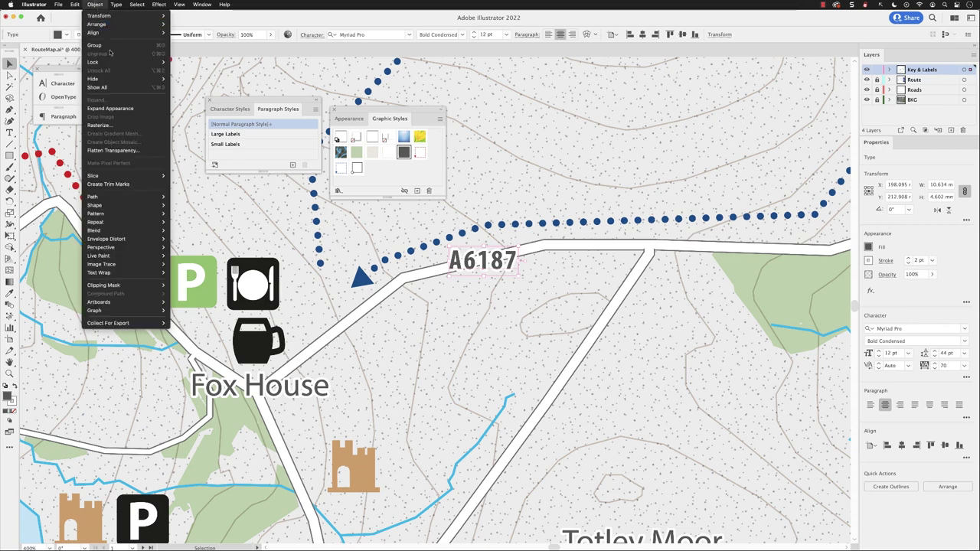
{"action": "left_click", "coordinate": [96, 88]}
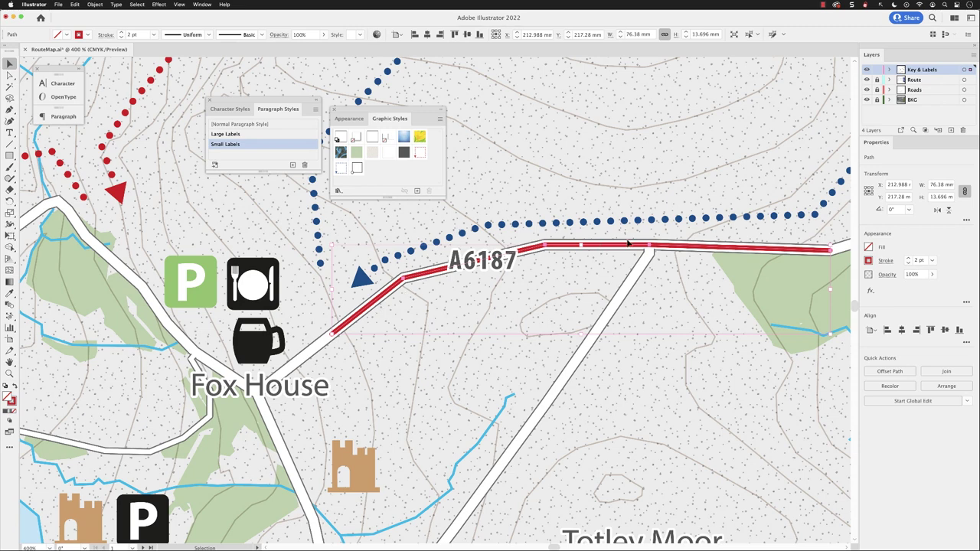
Copy the A6187 text and move the horizontal label off the road, below it.
{"action": "left_click_drag", "start_coordinate": [511, 283], "coordinate": [528, 346]}
{"action": "double_click", "coordinate": [517, 306]}
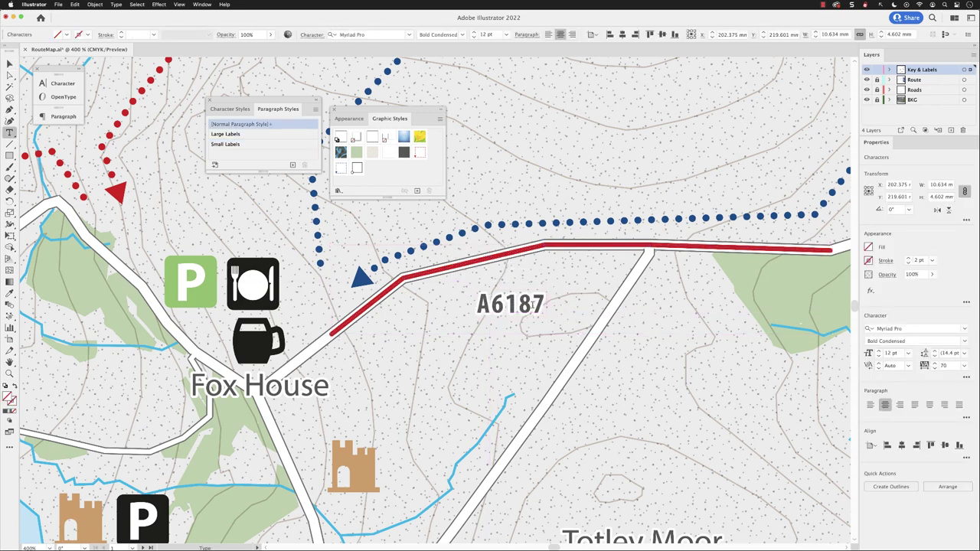
{"action": "key", "text": "super+a"}
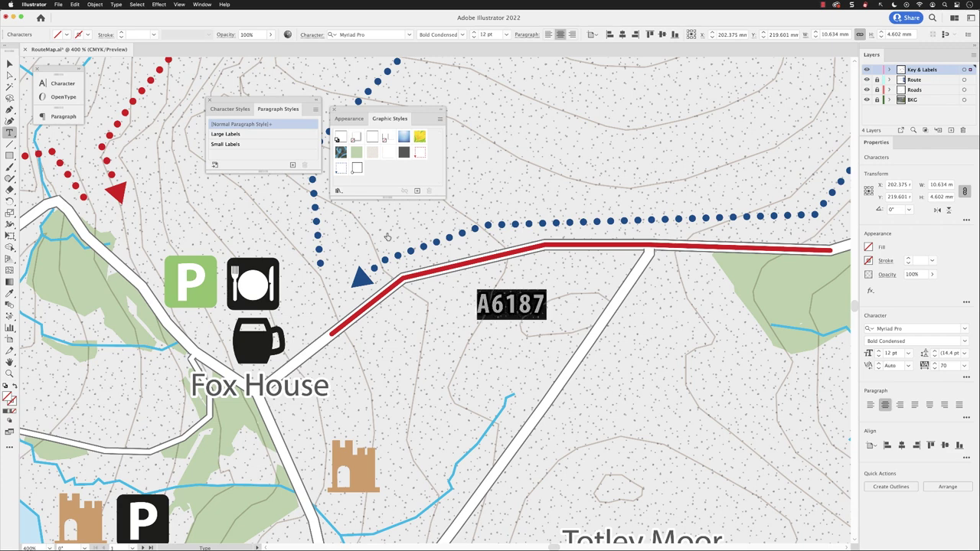
{"action": "left_click", "coordinate": [76, 4]}
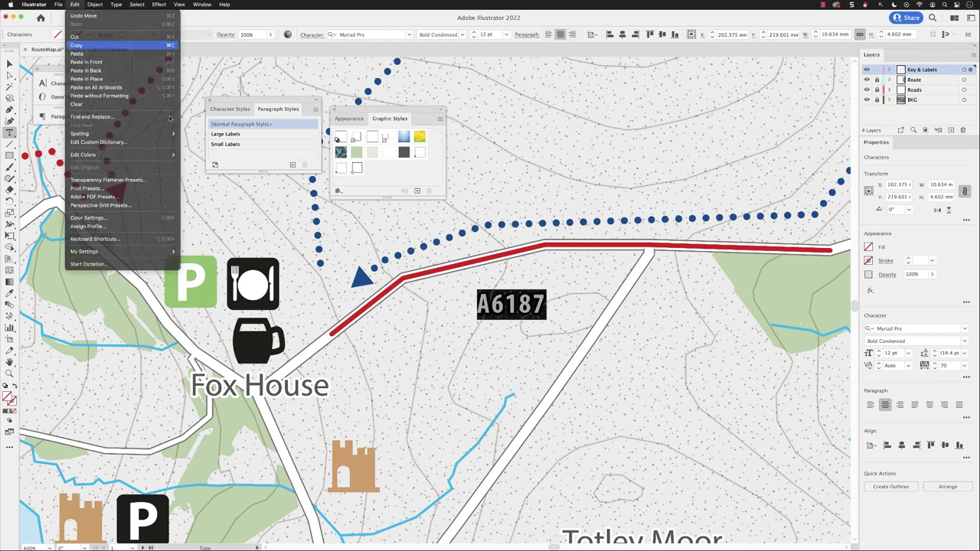
{"action": "left_click", "coordinate": [82, 44]}
{"action": "key", "text": "Escape"}
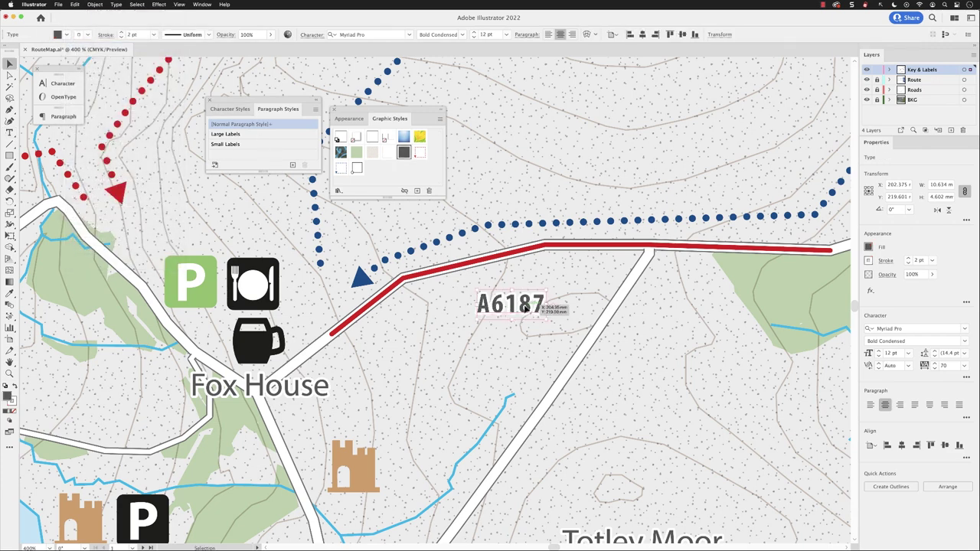
{"action": "left_click_drag", "start_coordinate": [529, 309], "coordinate": [450, 408]}
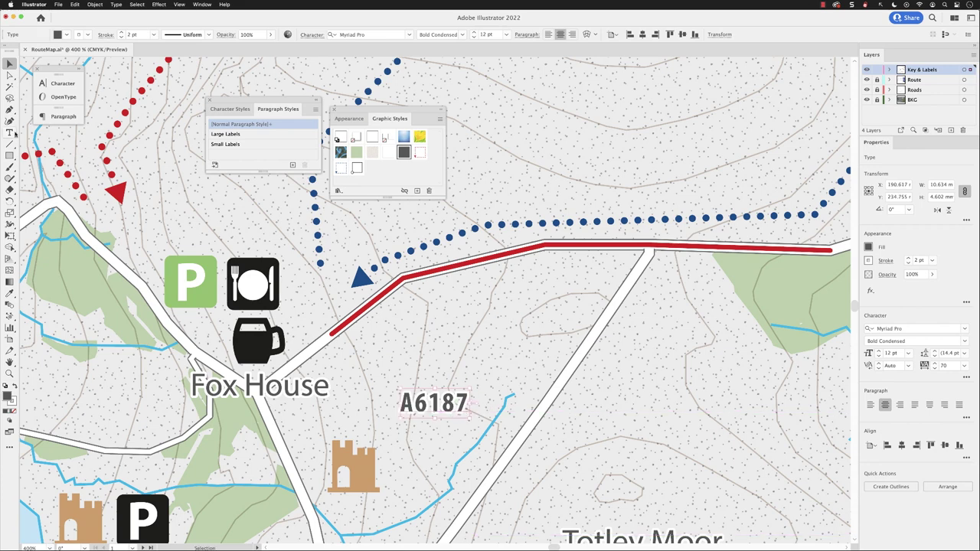
Set the copied A6187 text as type on the red road path with the Type on a Path tool.
{"action": "left_click", "coordinate": [10, 133]}
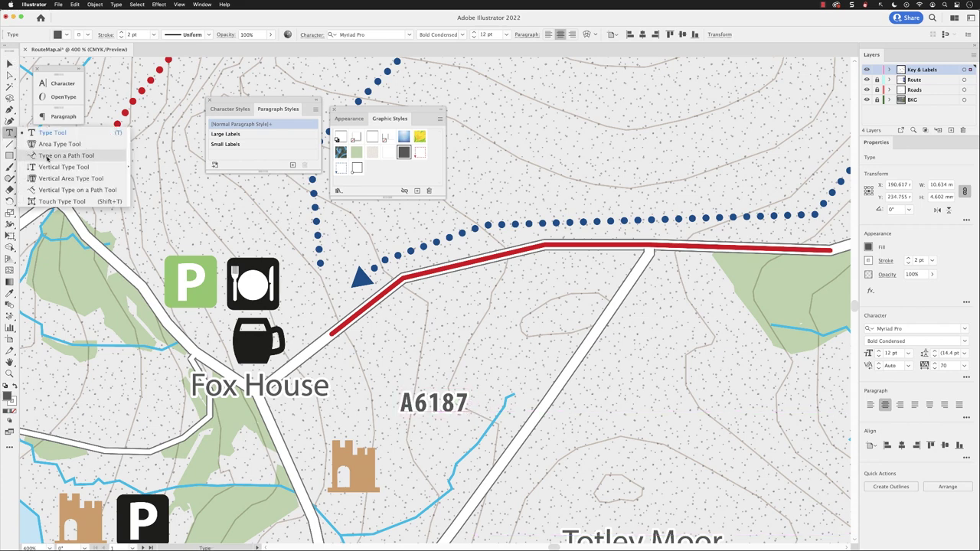
{"action": "left_click", "coordinate": [88, 156]}
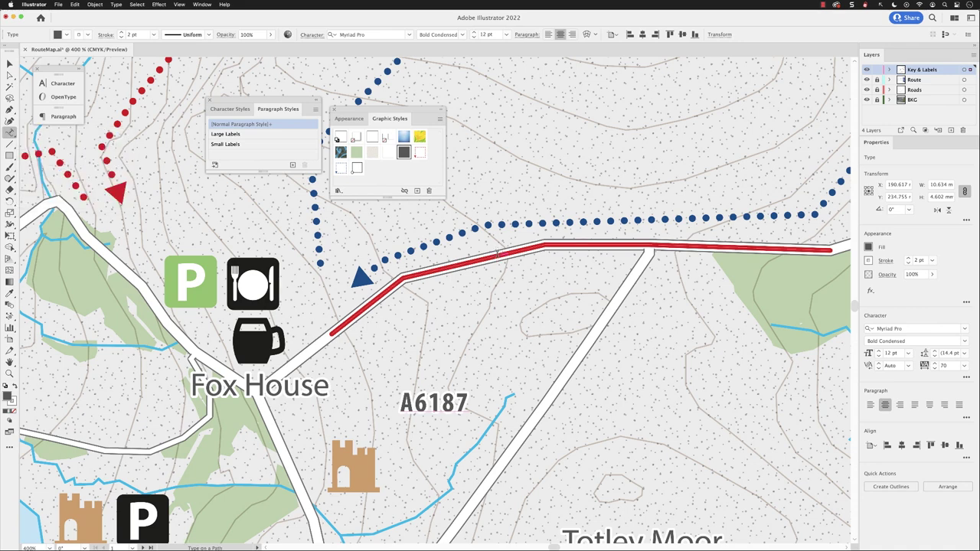
{"action": "left_click", "coordinate": [498, 254]}
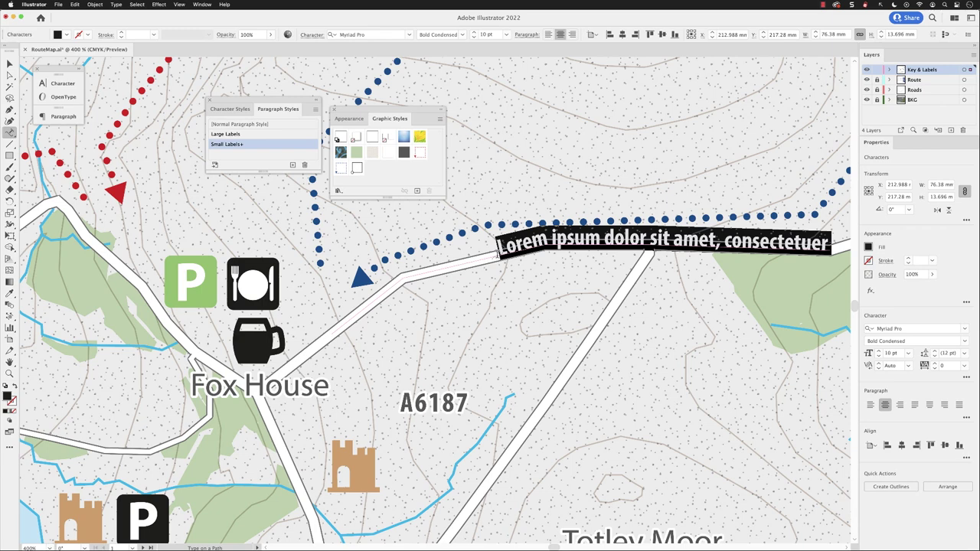
{"action": "key", "text": "Escape"}
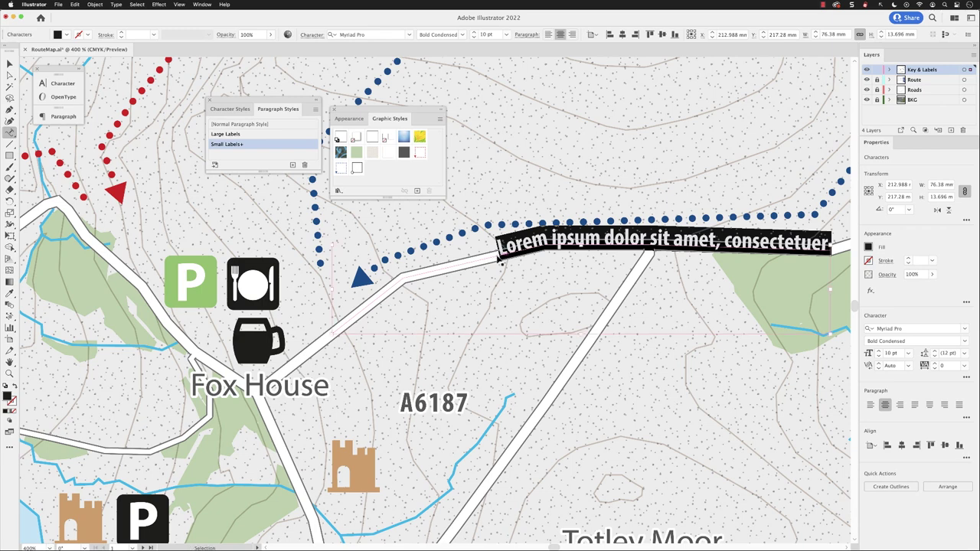
{"action": "key", "text": "super+v"}
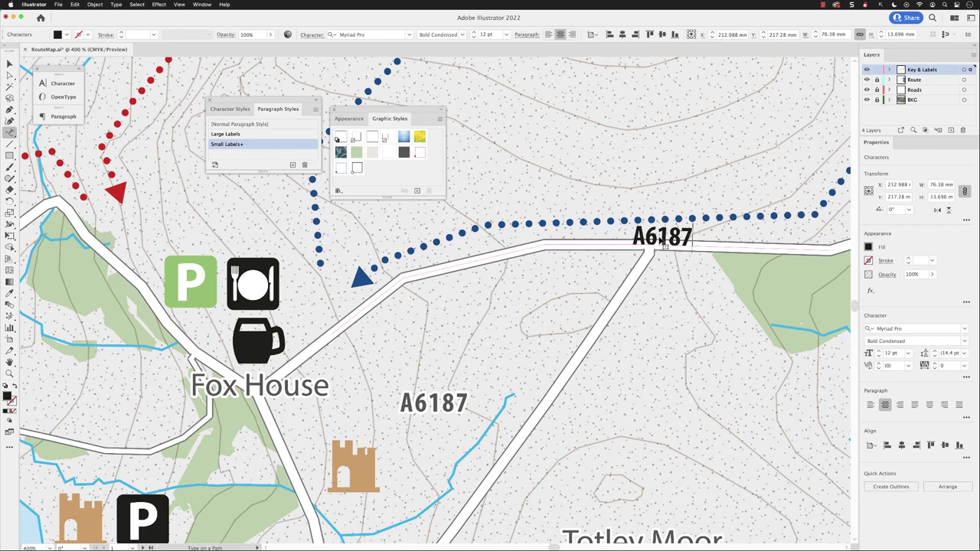
{"action": "key", "text": "Escape"}
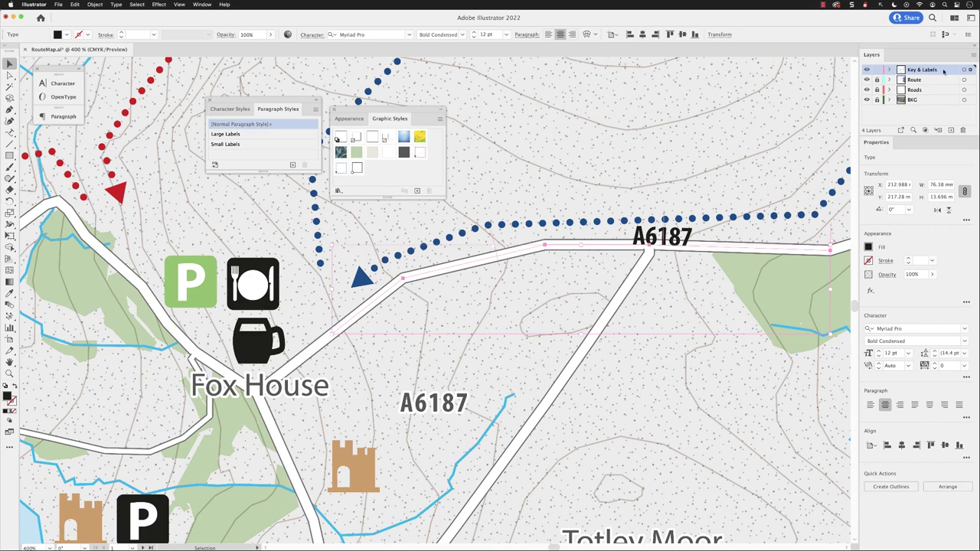
Change the Key & Labels layer colour from Pink to Light Red in Layer Options.
{"action": "double_click", "coordinate": [944, 70]}
{"action": "left_click", "coordinate": [551, 219]}
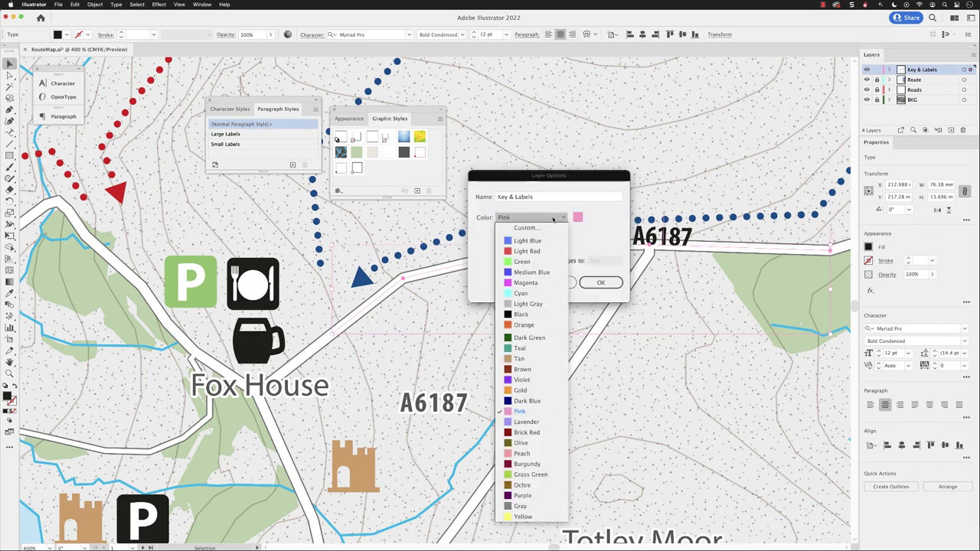
{"action": "left_click", "coordinate": [527, 252]}
{"action": "left_click", "coordinate": [602, 283]}
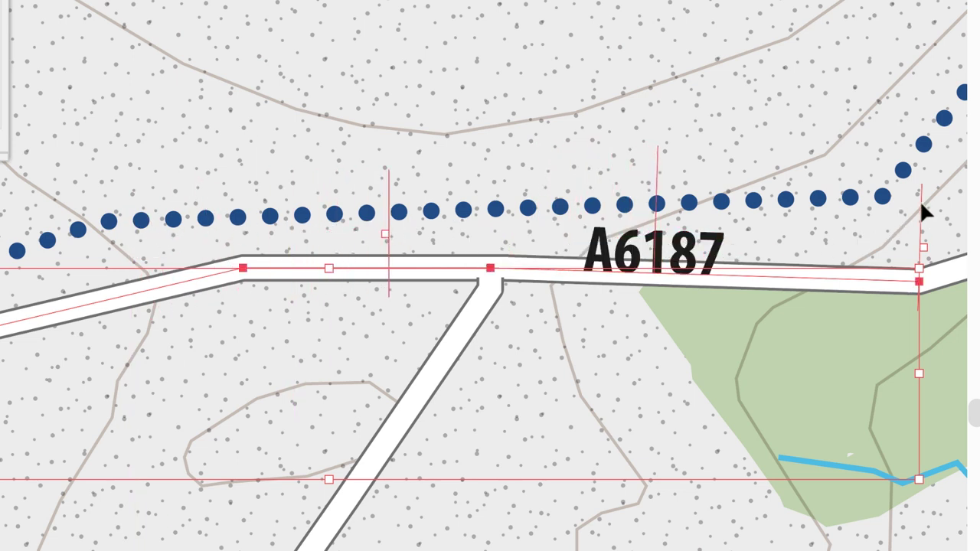
Drag the A6187 path type left onto the road's rising diagonal section near the blue arrow.
{"action": "left_click_drag", "start_coordinate": [919, 207], "coordinate": [570, 170]}
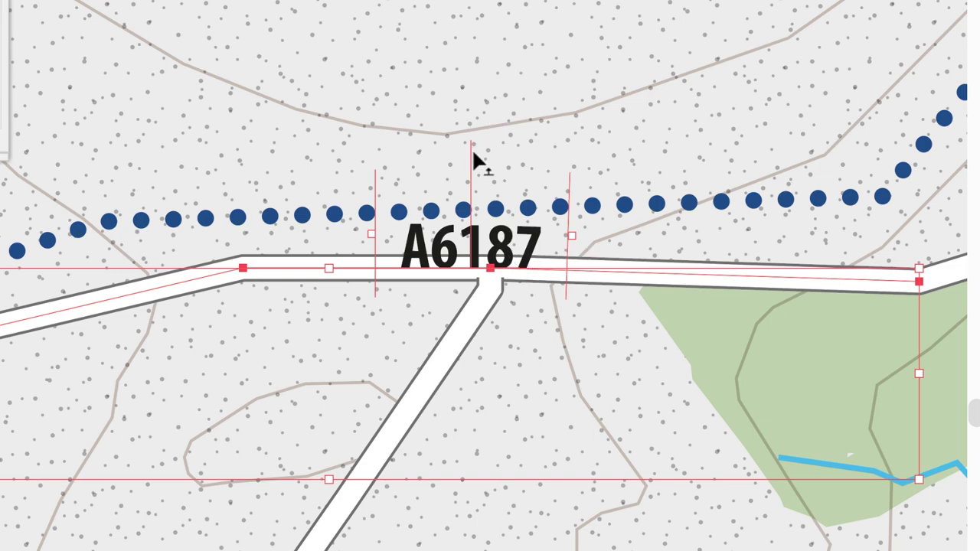
{"action": "left_click_drag", "start_coordinate": [472, 153], "coordinate": [414, 151]}
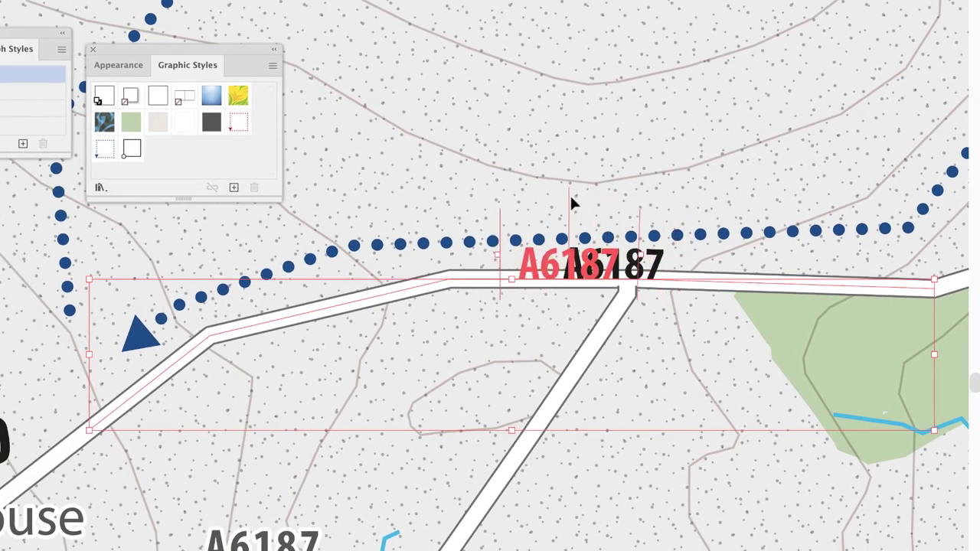
{"action": "left_click_drag", "start_coordinate": [570, 202], "coordinate": [753, 270]}
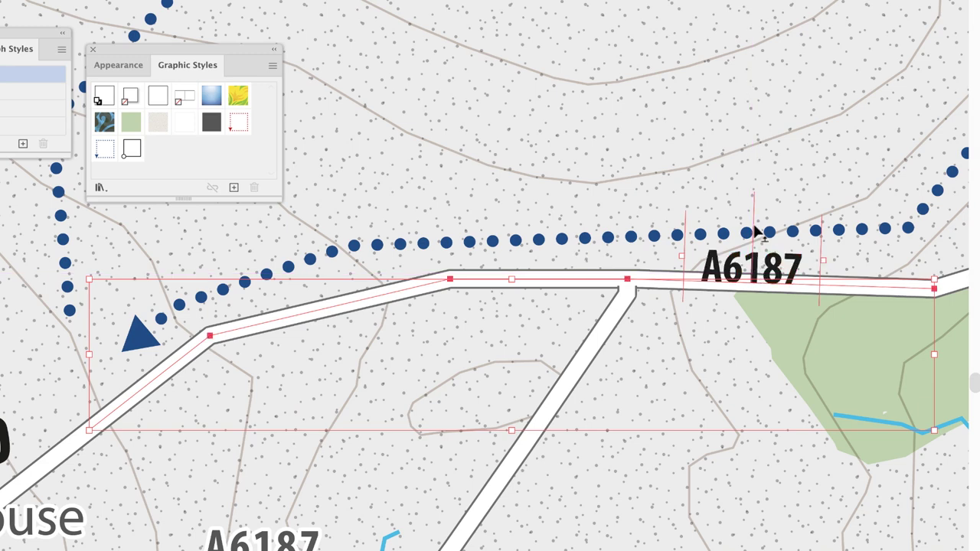
{"action": "left_click_drag", "start_coordinate": [751, 228], "coordinate": [307, 230]}
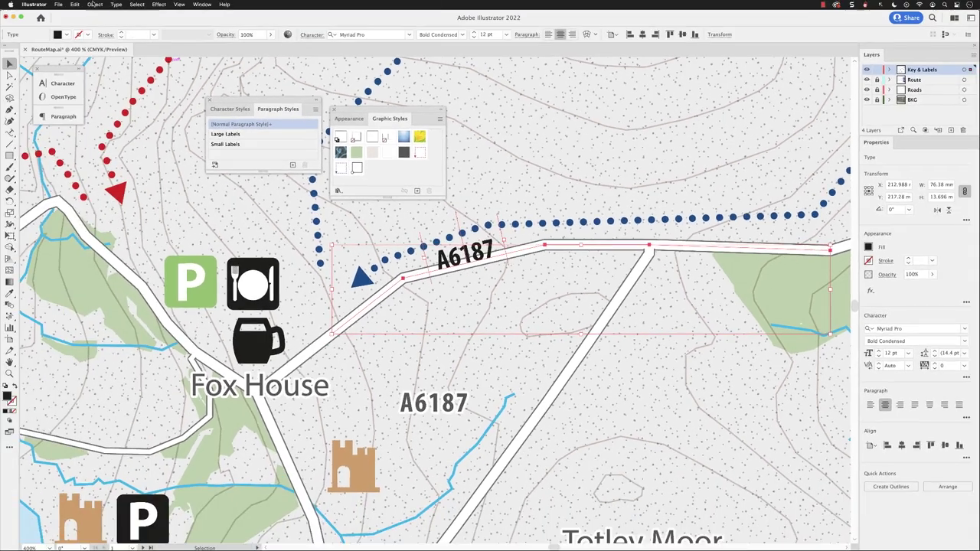
In Type on a Path Options, enable Preview and set Align to Path to Center.
{"action": "left_click", "coordinate": [116, 5]}
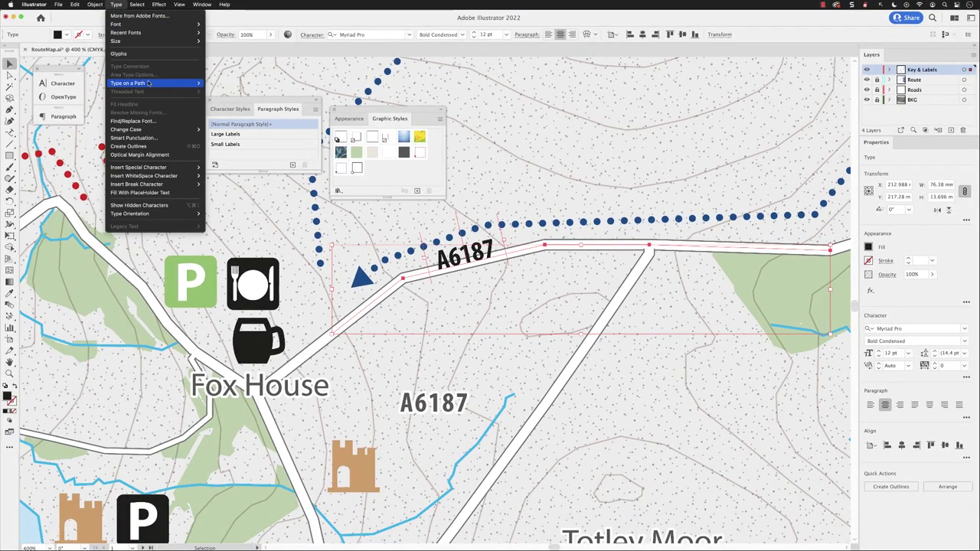
{"action": "mouse_move", "coordinate": [149, 84]}
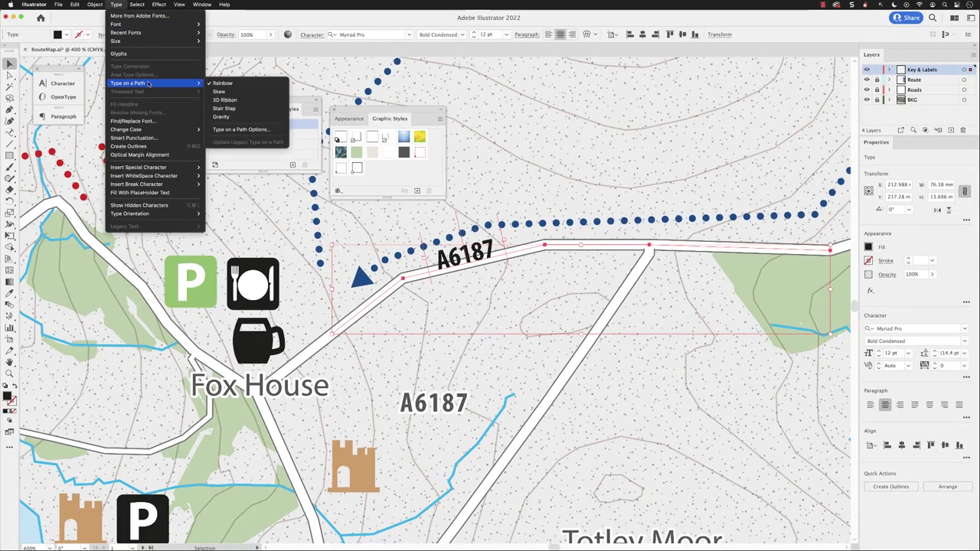
{"action": "left_click", "coordinate": [251, 131]}
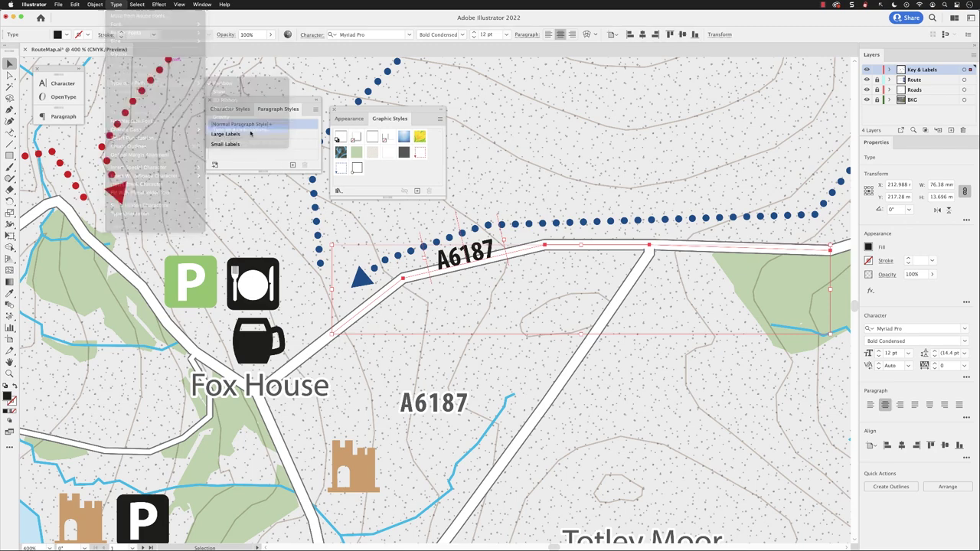
{"action": "left_click_drag", "start_coordinate": [387, 119], "coordinate": [639, 111]}
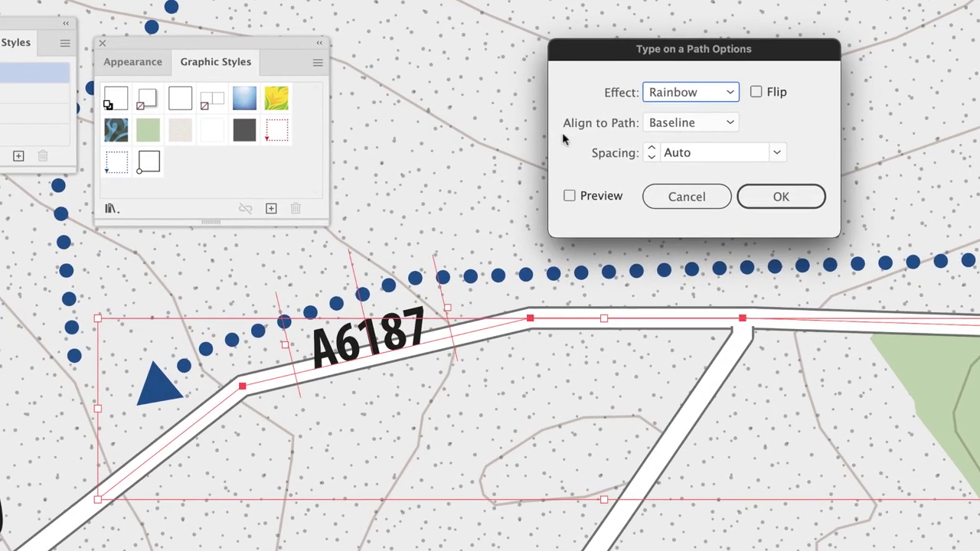
{"action": "left_click", "coordinate": [569, 197]}
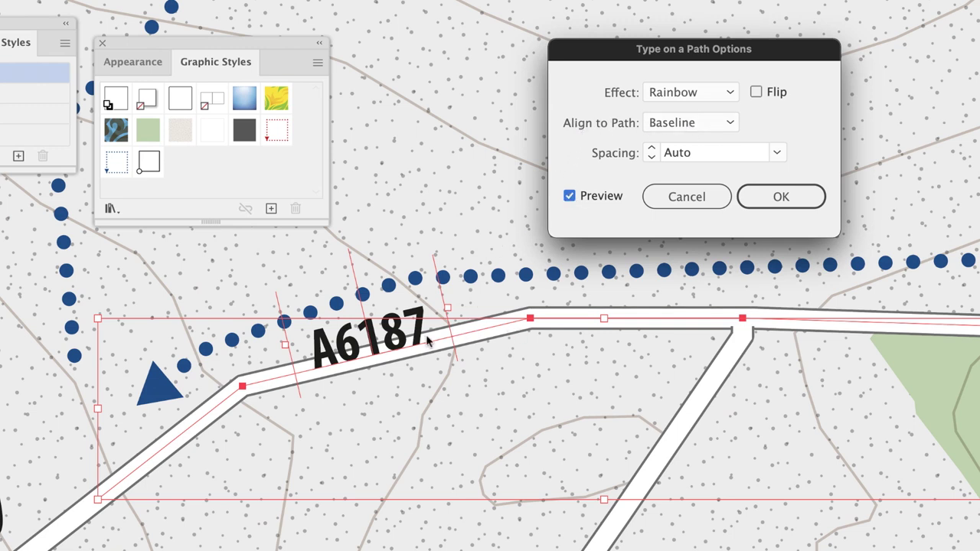
{"action": "left_click", "coordinate": [709, 131]}
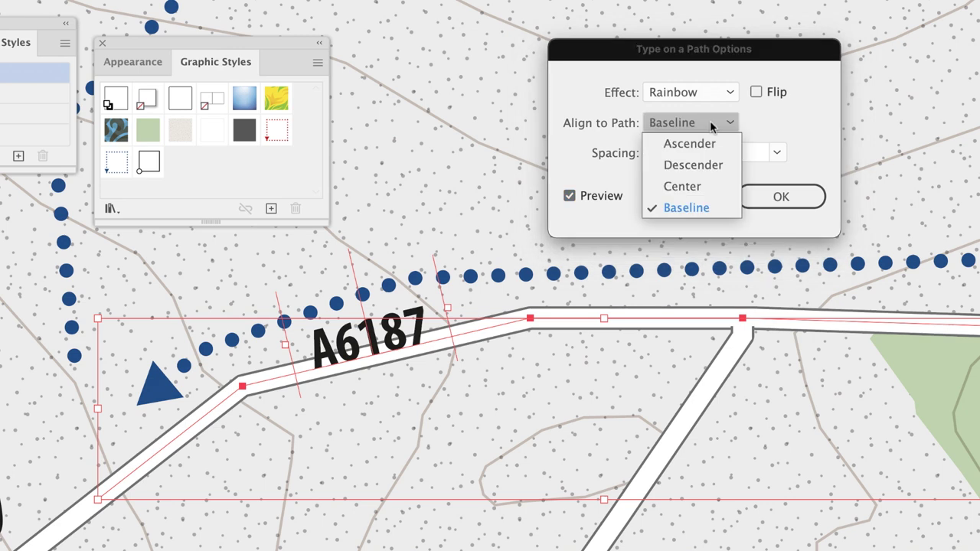
{"action": "left_click", "coordinate": [700, 186]}
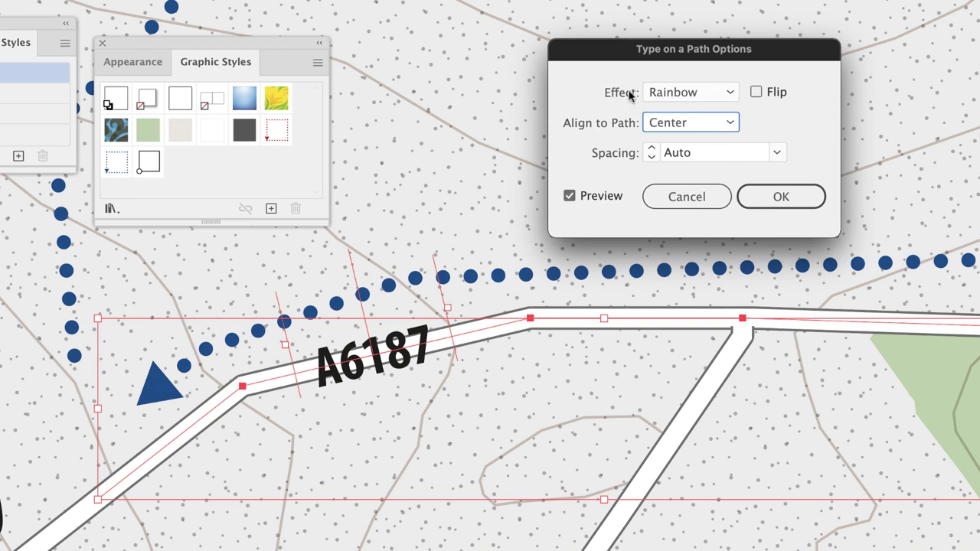
Try the Skew and 3D Ribbon effects, then keep Rainbow and confirm the options.
{"action": "left_click", "coordinate": [713, 92]}
{"action": "left_click", "coordinate": [673, 134]}
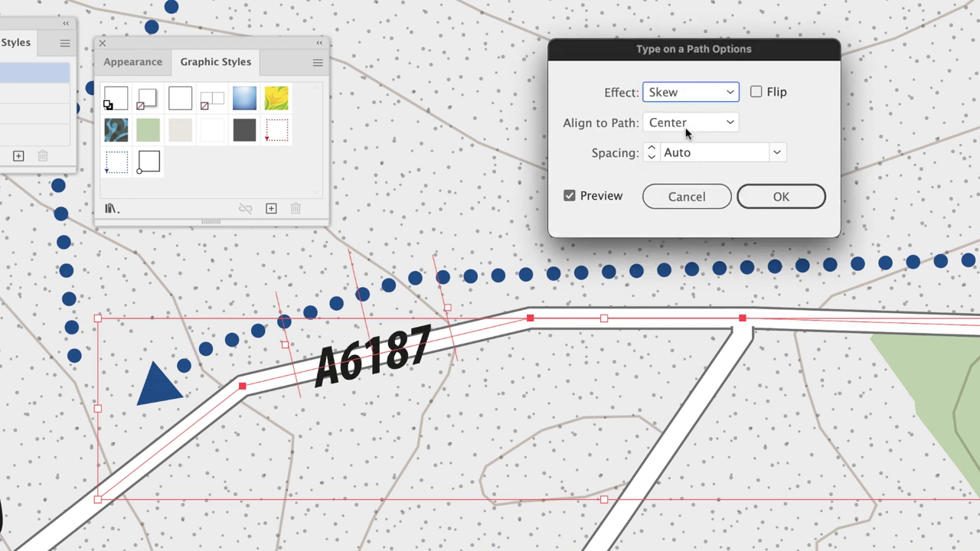
{"action": "left_click", "coordinate": [693, 92]}
{"action": "left_click", "coordinate": [693, 156]}
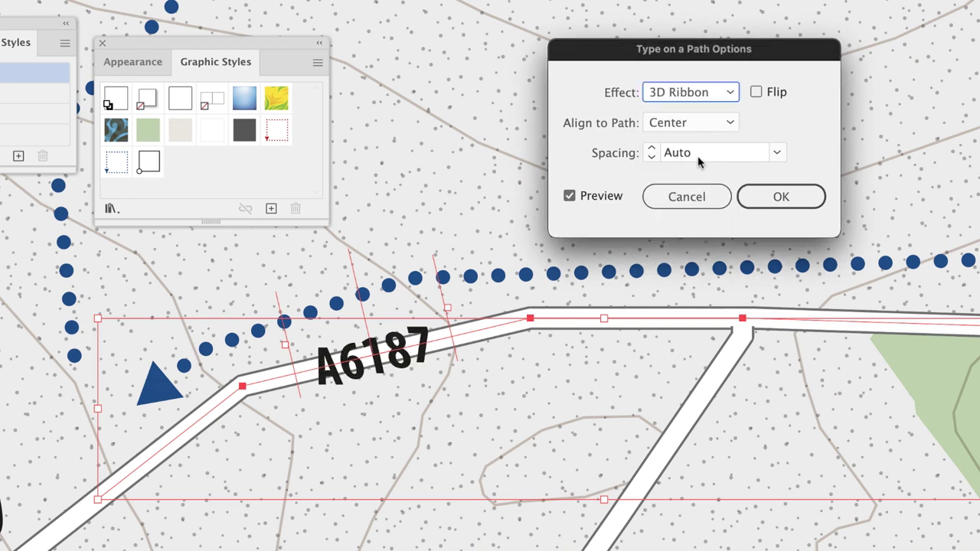
{"action": "left_click", "coordinate": [717, 94]}
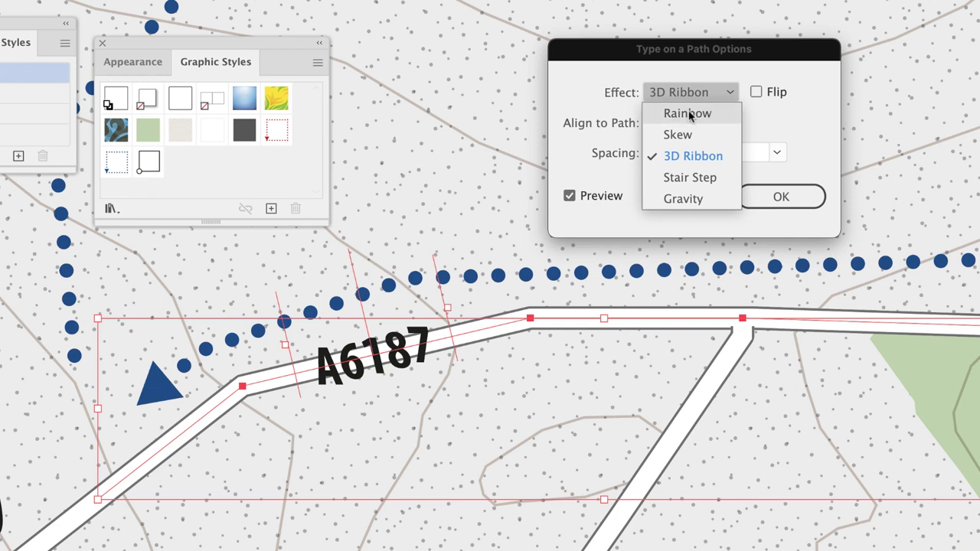
{"action": "left_click", "coordinate": [693, 114]}
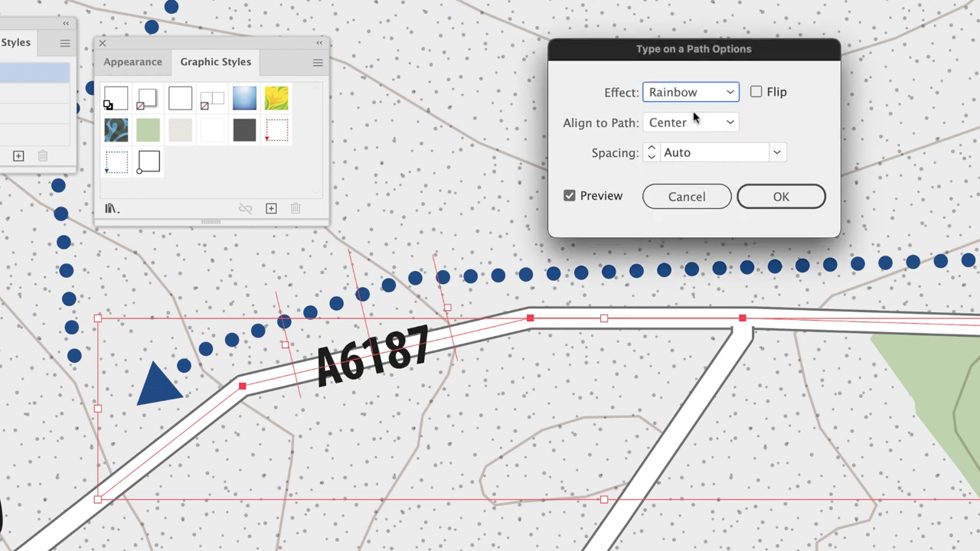
{"action": "left_click", "coordinate": [751, 197]}
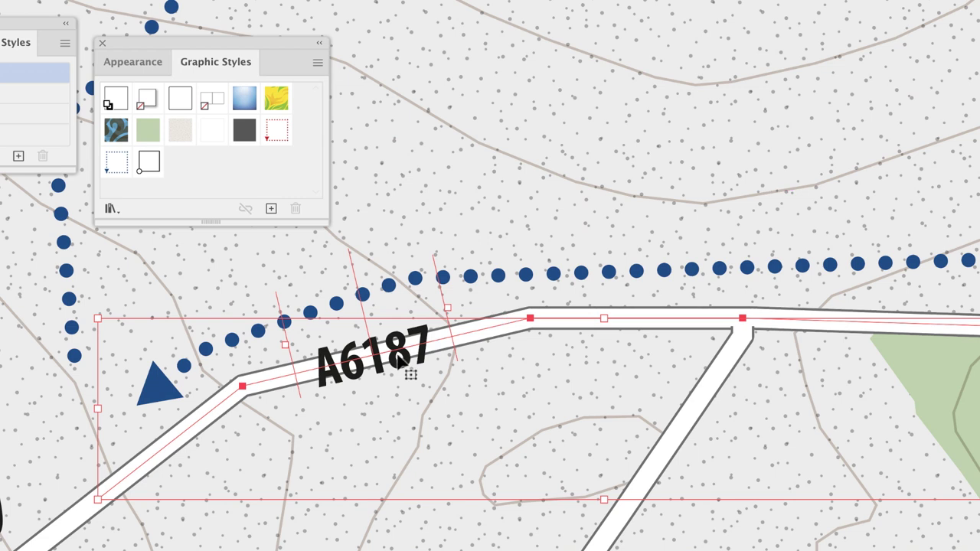
Give the curved A6187 label the Labels graphic style halo and delete the old straight label.
{"action": "left_click", "coordinate": [245, 132]}
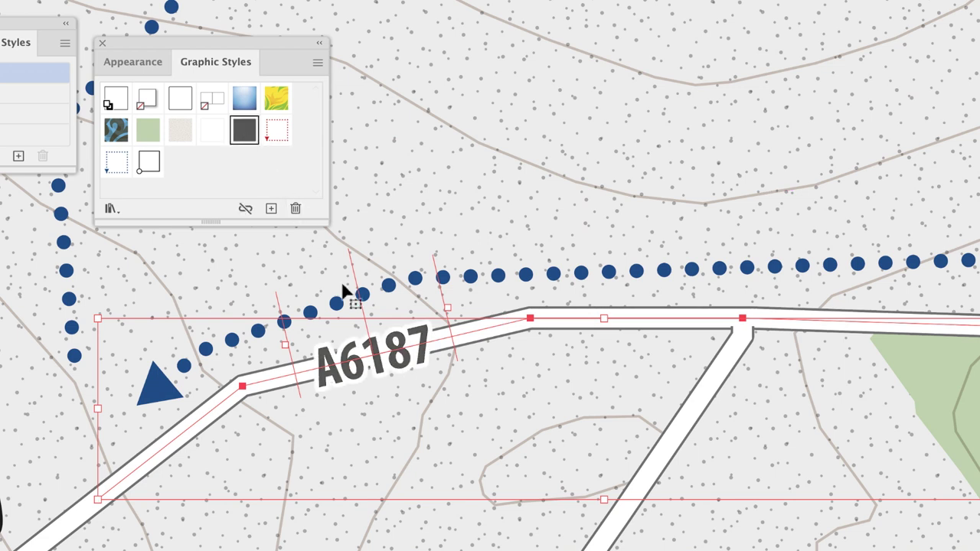
{"action": "key", "text": "ctrl+shift+a"}
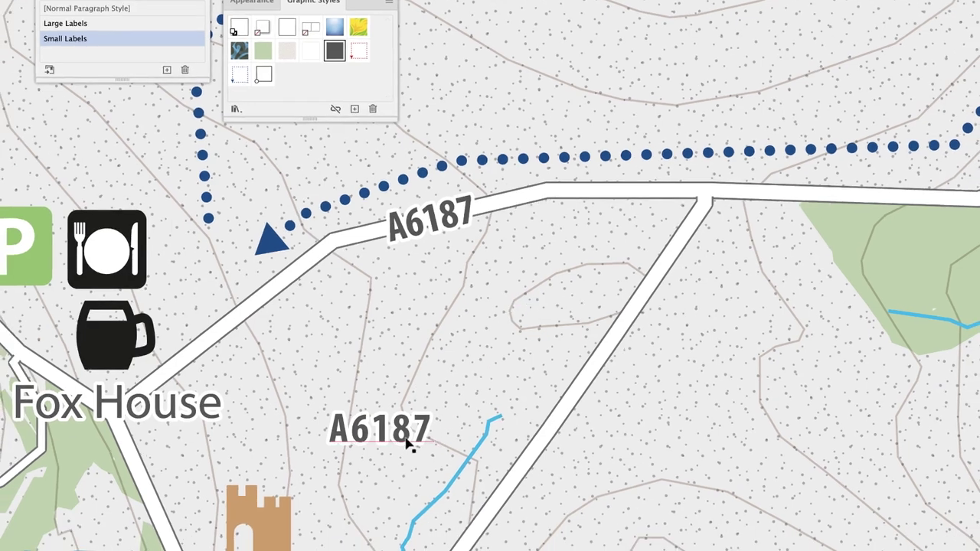
{"action": "left_click", "coordinate": [409, 438]}
{"action": "key", "text": "Delete"}
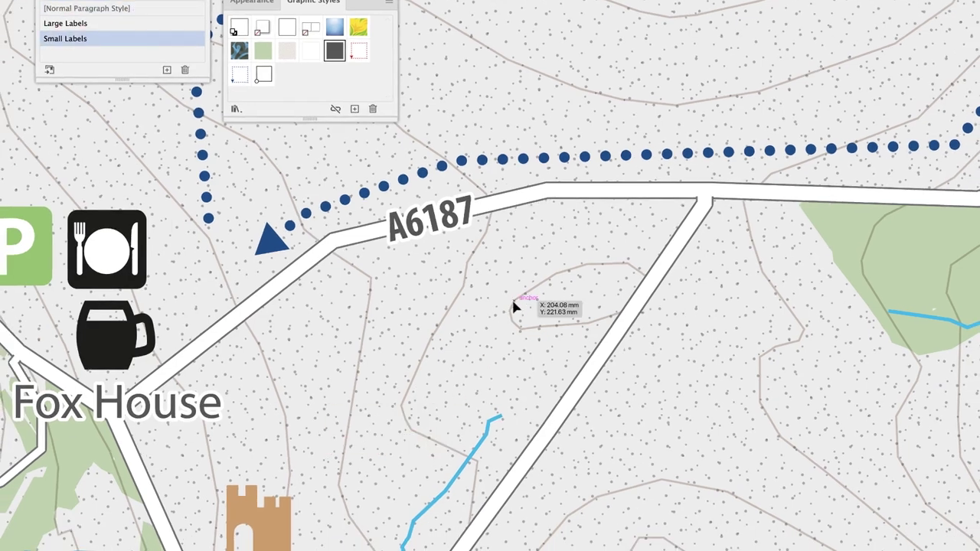